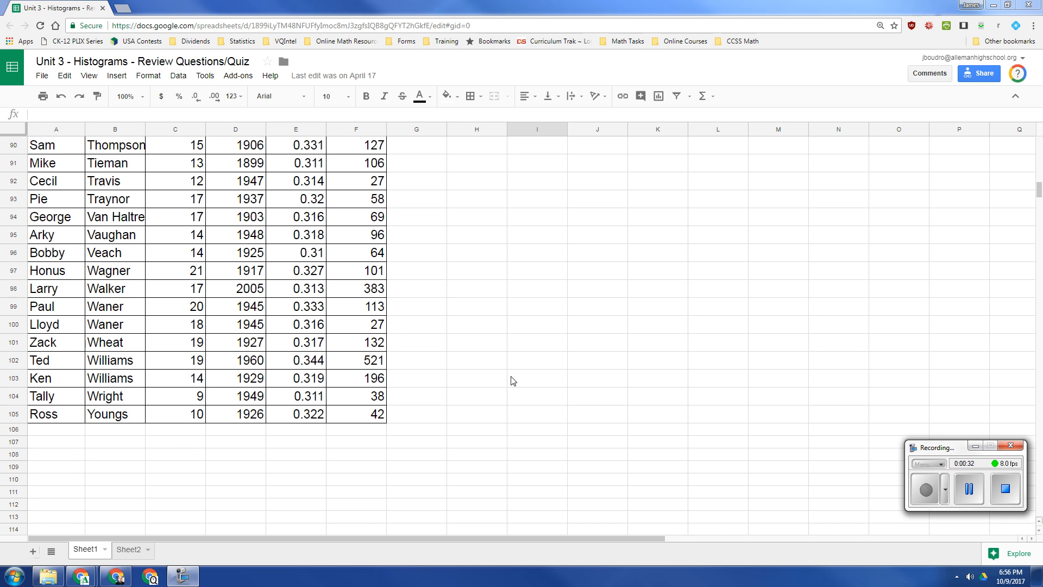
Look through the player statistics table on Sheet1 down to its last row, row 105.
{"action": "left_click", "coordinate": [456, 360]}
{"action": "scroll", "coordinate": [454, 360], "scroll_direction": "up", "scroll_amount": 20}
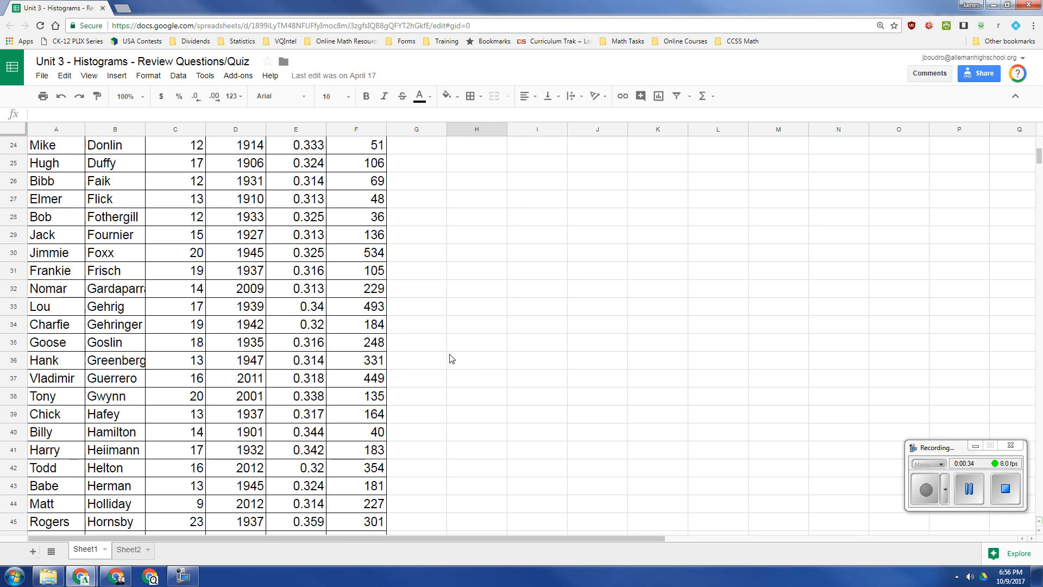
{"action": "scroll", "coordinate": [450, 356], "scroll_direction": "down", "scroll_amount": 13}
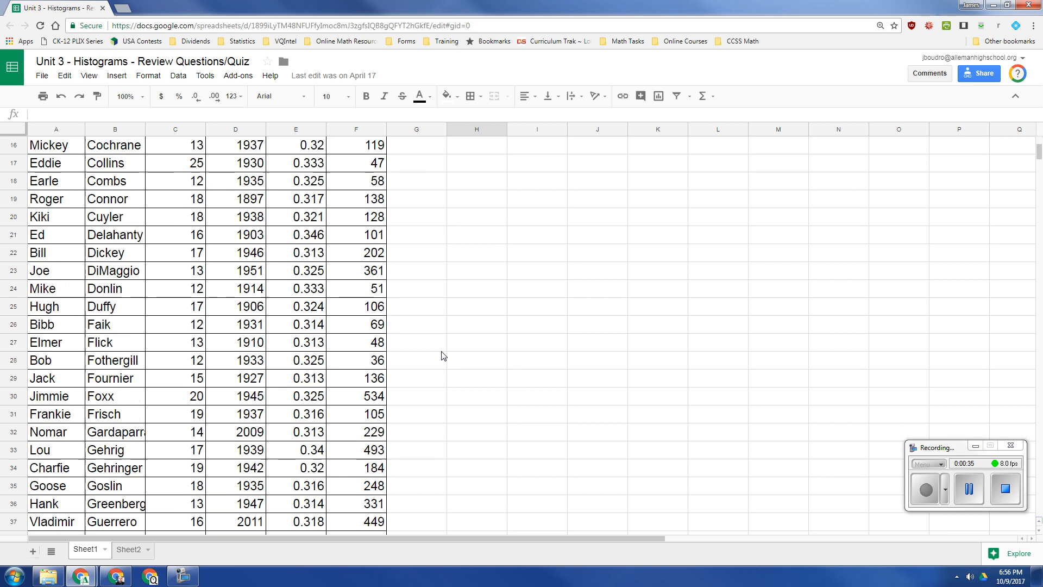
{"action": "scroll", "coordinate": [444, 356], "scroll_direction": "down", "scroll_amount": 18}
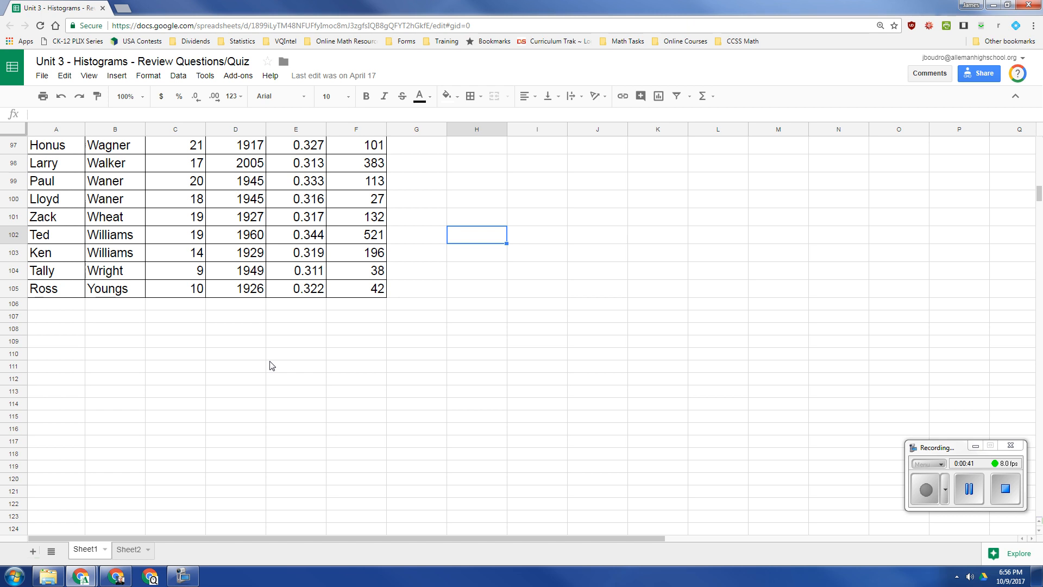
{"action": "scroll", "coordinate": [221, 319], "scroll_direction": "up", "scroll_amount": 15}
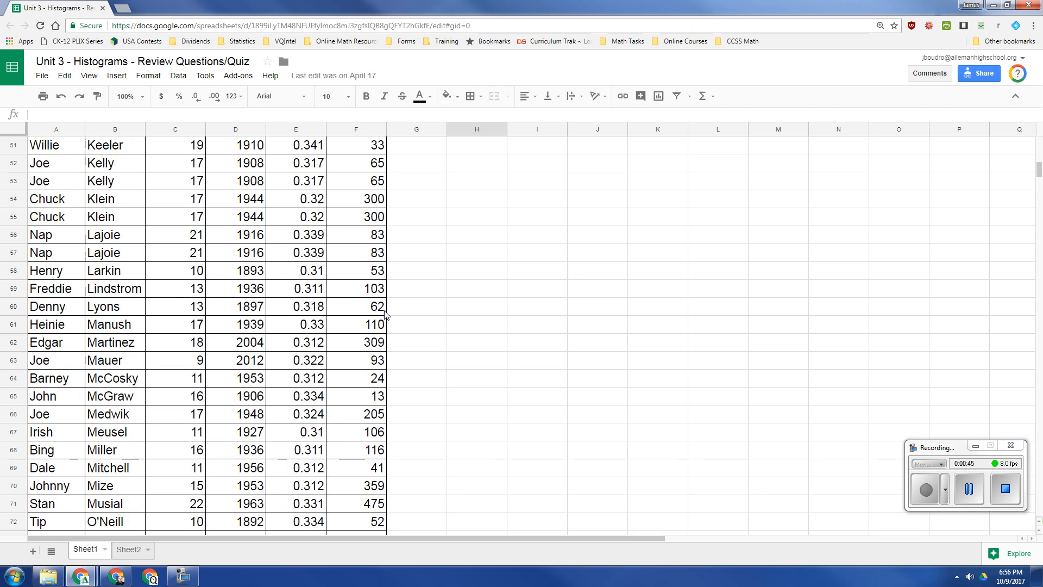
{"action": "scroll", "coordinate": [211, 342], "scroll_direction": "down", "scroll_amount": 14}
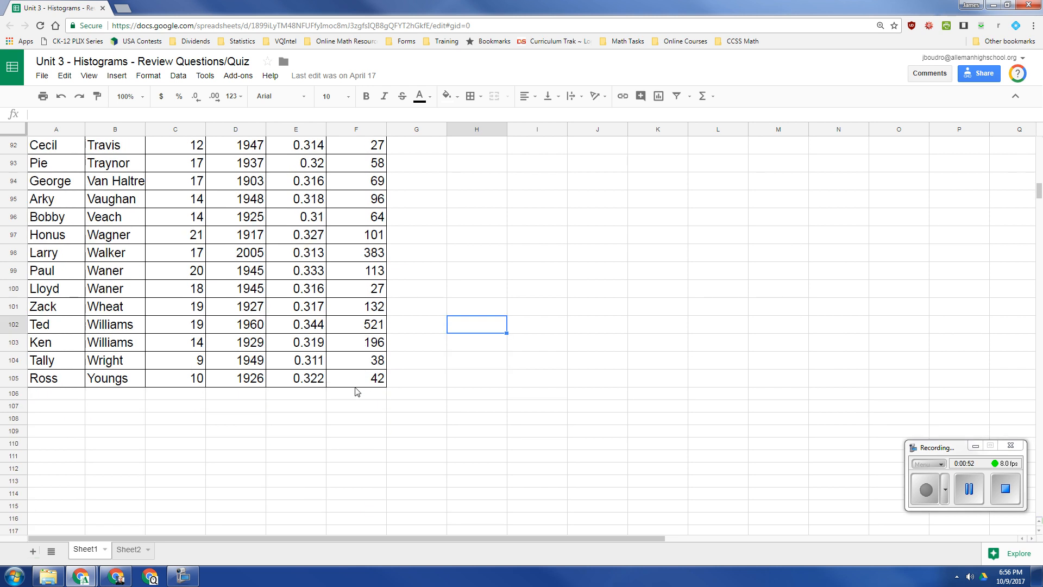
In cell C107, calculate the mean of column C with AVERAGE over the range C2:C105.
{"action": "left_click", "coordinate": [186, 410]}
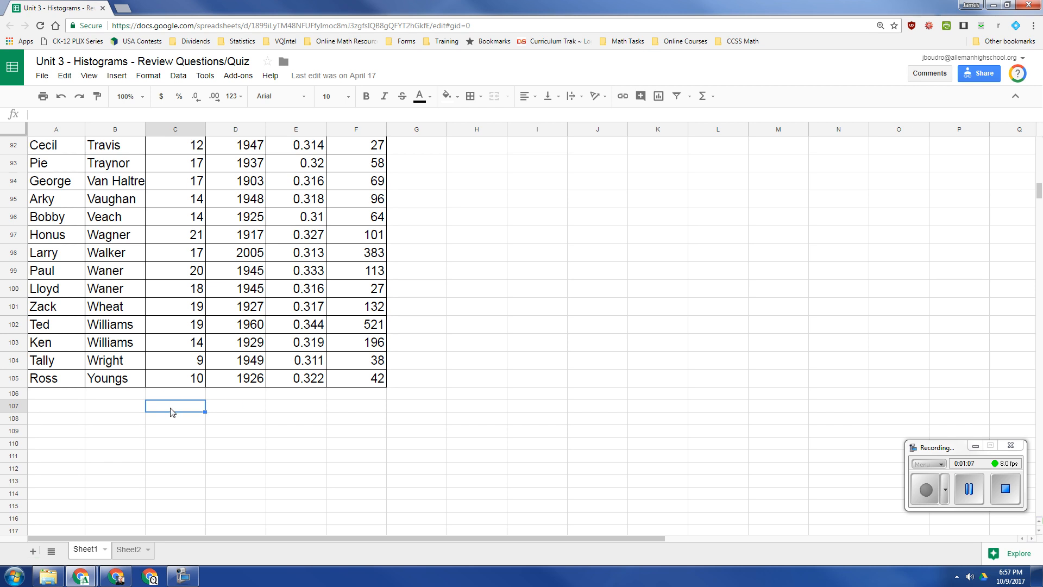
{"action": "type", "text": "="}
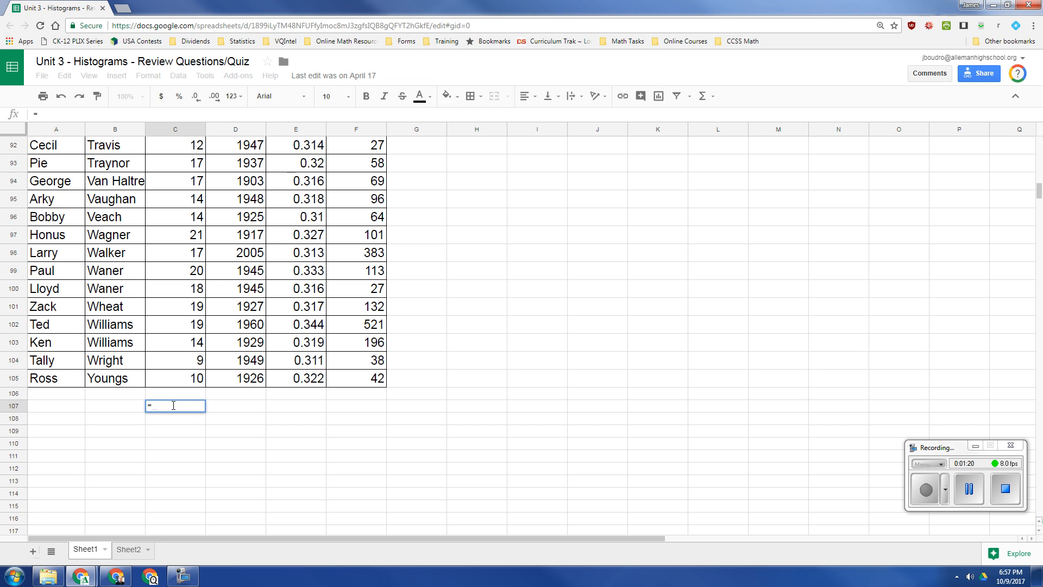
{"action": "type", "text": "ave"}
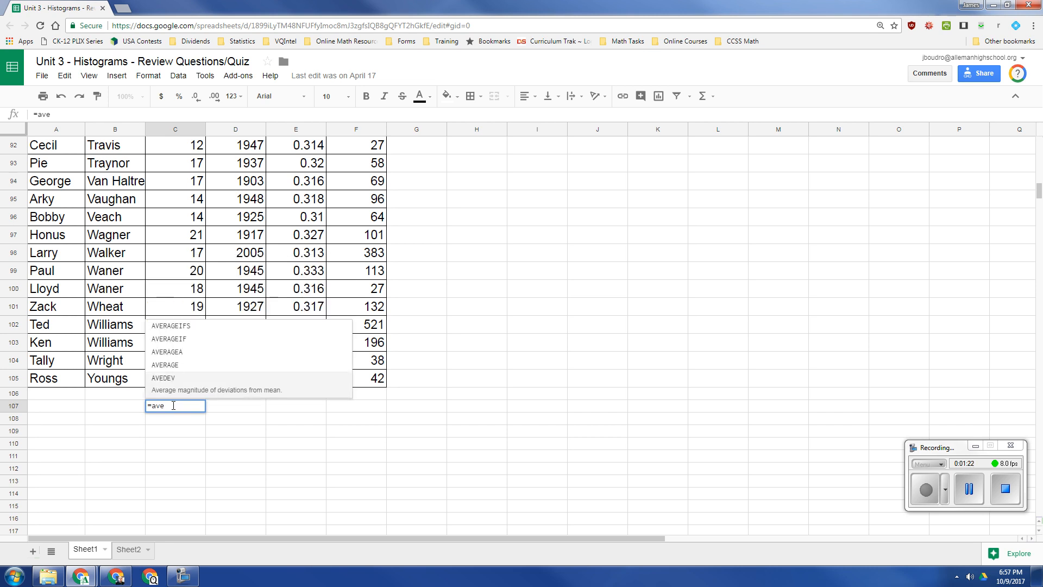
{"action": "type", "text": "r"}
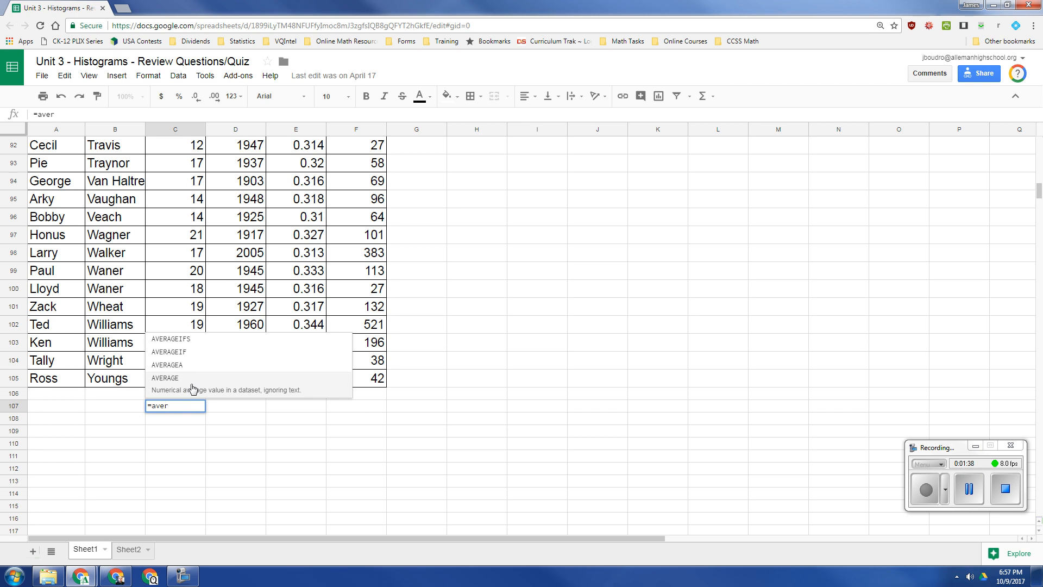
{"action": "left_click", "coordinate": [191, 388]}
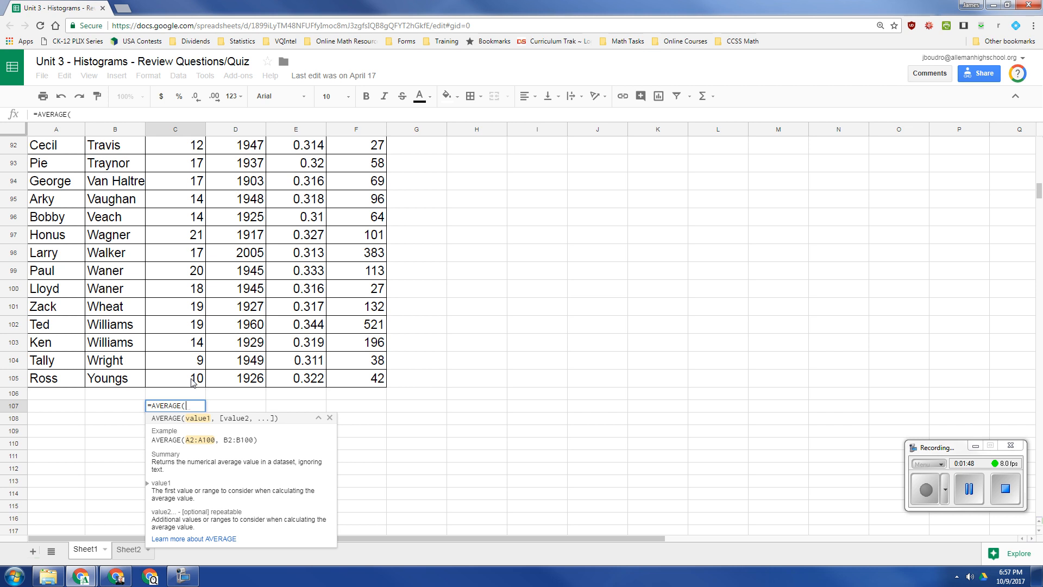
{"action": "left_click_drag", "start_coordinate": [193, 379], "coordinate": [184, 161]}
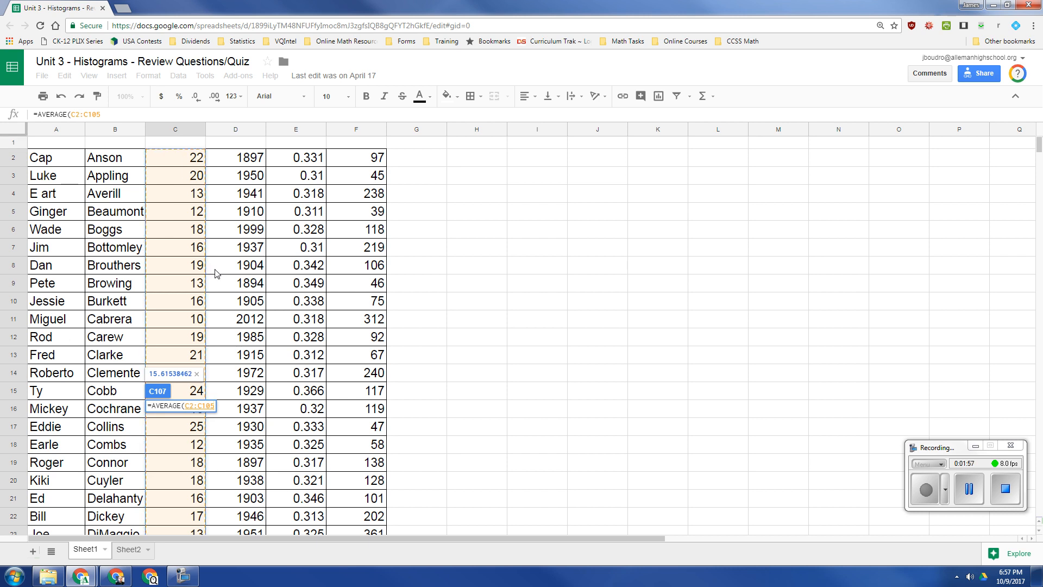
{"action": "scroll", "coordinate": [218, 308], "scroll_direction": "down", "scroll_amount": 10}
{"action": "scroll", "coordinate": [218, 307], "scroll_direction": "down", "scroll_amount": 20}
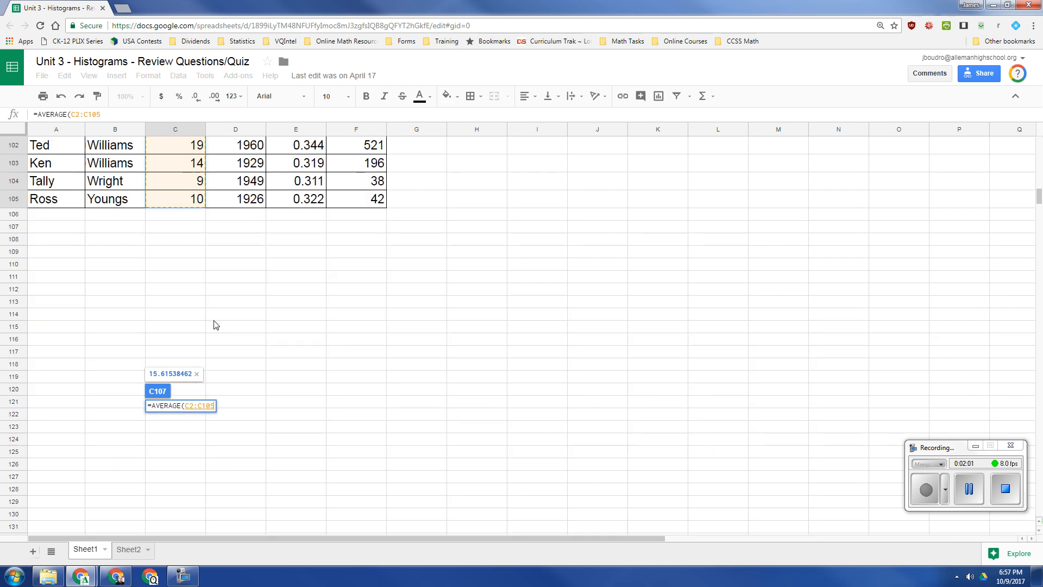
{"action": "key", "text": "Return"}
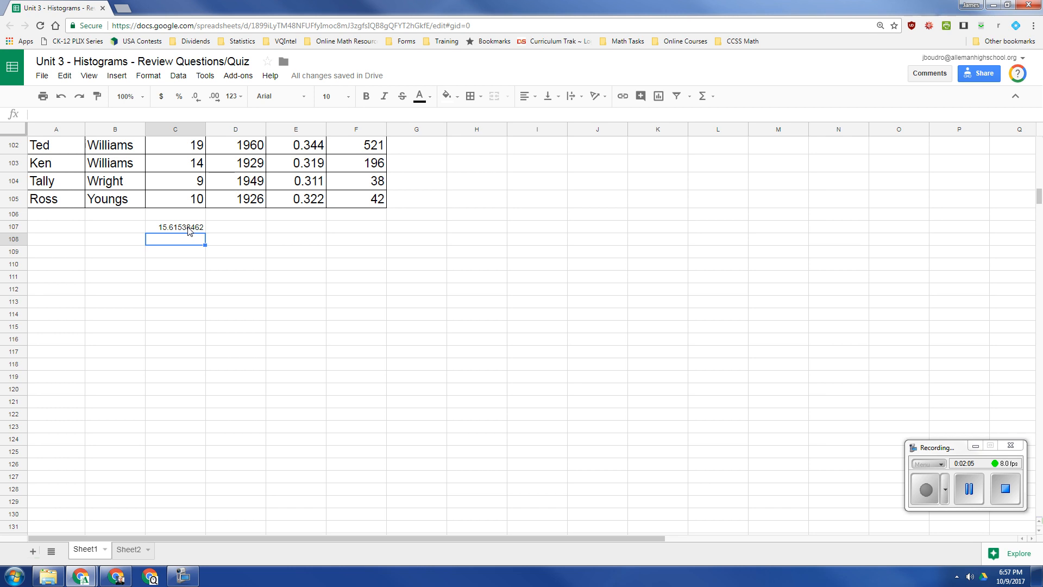
Inspect the formula in C107 and the range it refers to, leaving it as it is.
{"action": "left_click", "coordinate": [188, 228]}
{"action": "double_click", "coordinate": [189, 228]}
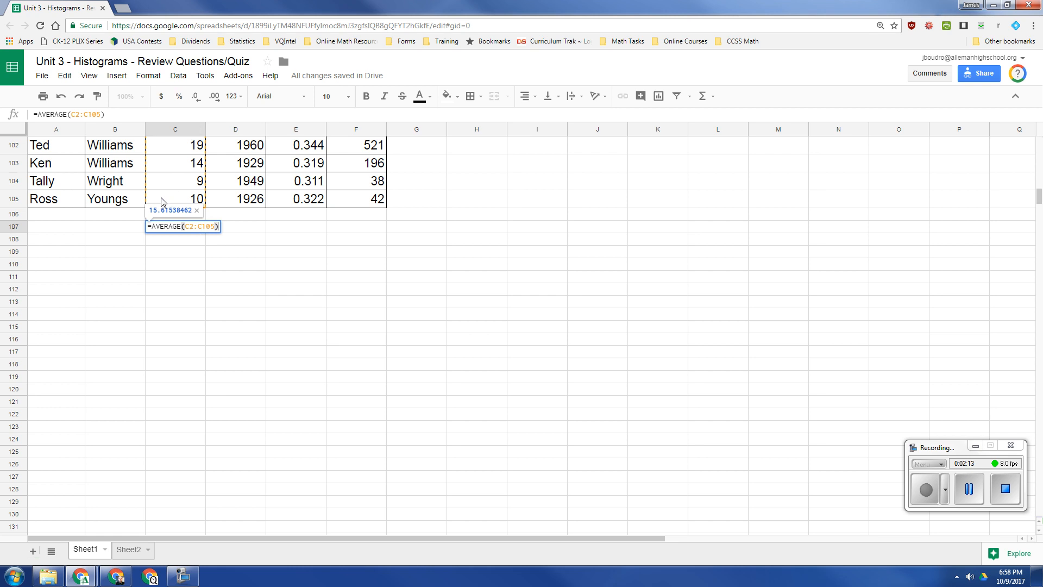
{"action": "key", "text": "Escape"}
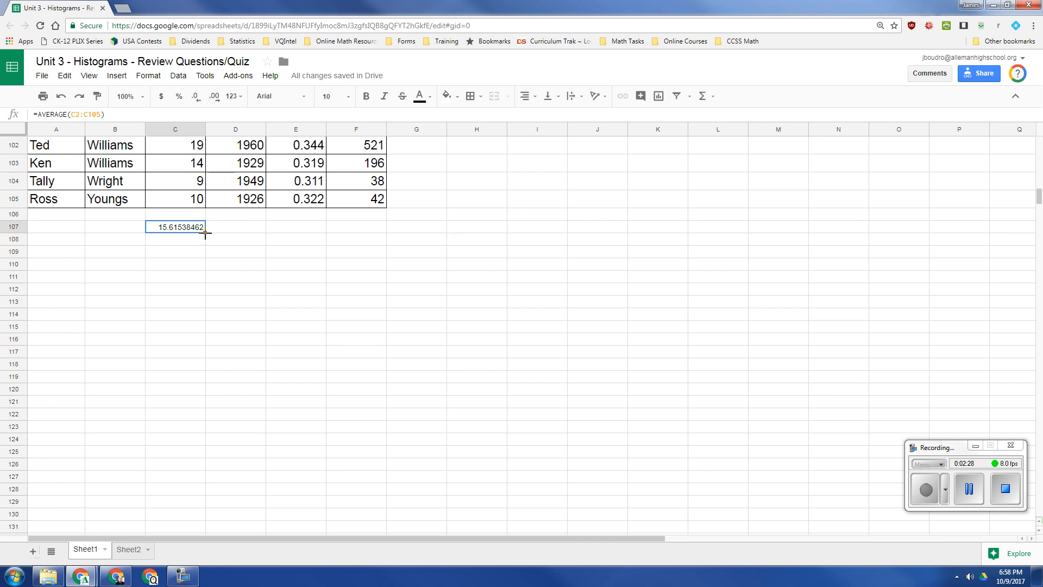
Fill the average formula from C107 across into D107 and check the range used by the copy.
{"action": "left_click_drag", "start_coordinate": [206, 233], "coordinate": [250, 234]}
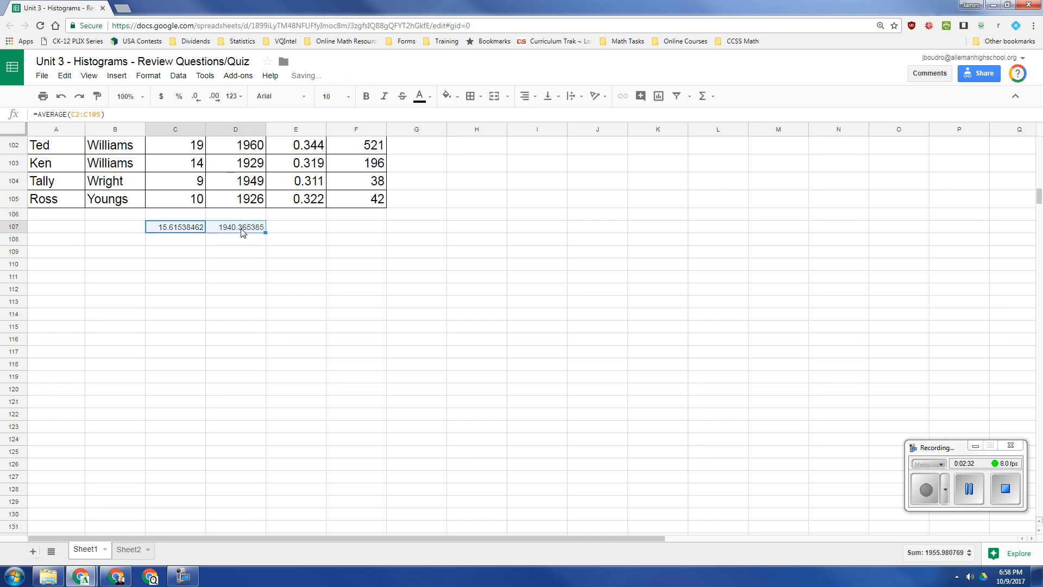
{"action": "double_click", "coordinate": [242, 227]}
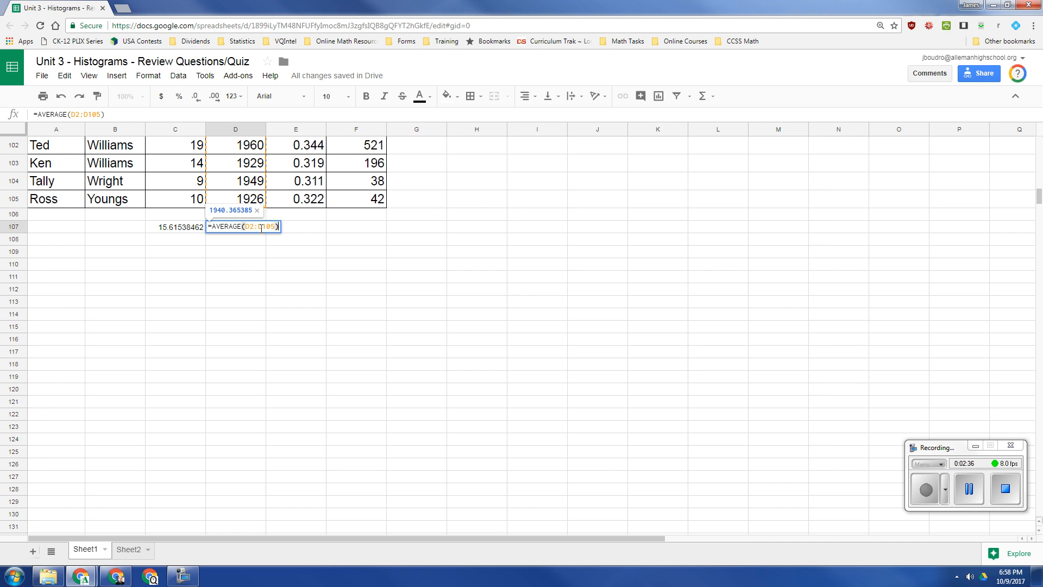
{"action": "key", "text": "Escape"}
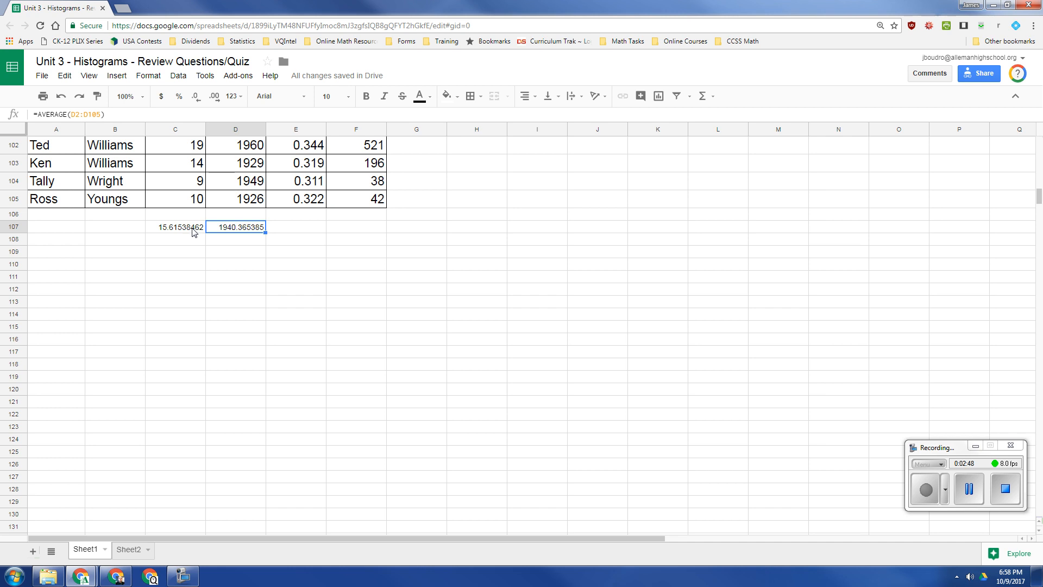
Fill the average formula from D107 across into E107 and F107, and check the ranges of both copies.
{"action": "left_click_drag", "start_coordinate": [266, 233], "coordinate": [357, 232]}
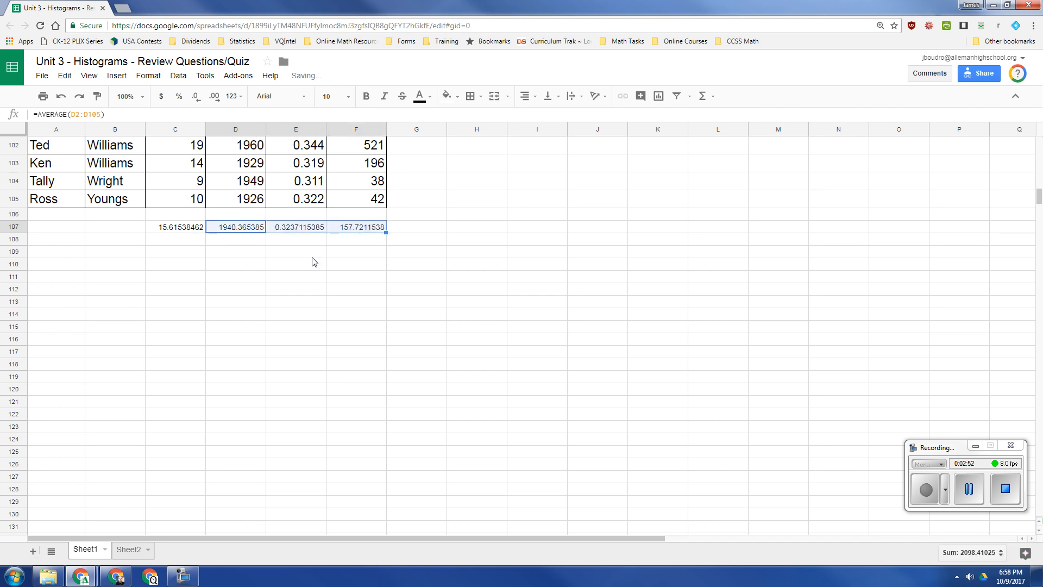
{"action": "double_click", "coordinate": [298, 232]}
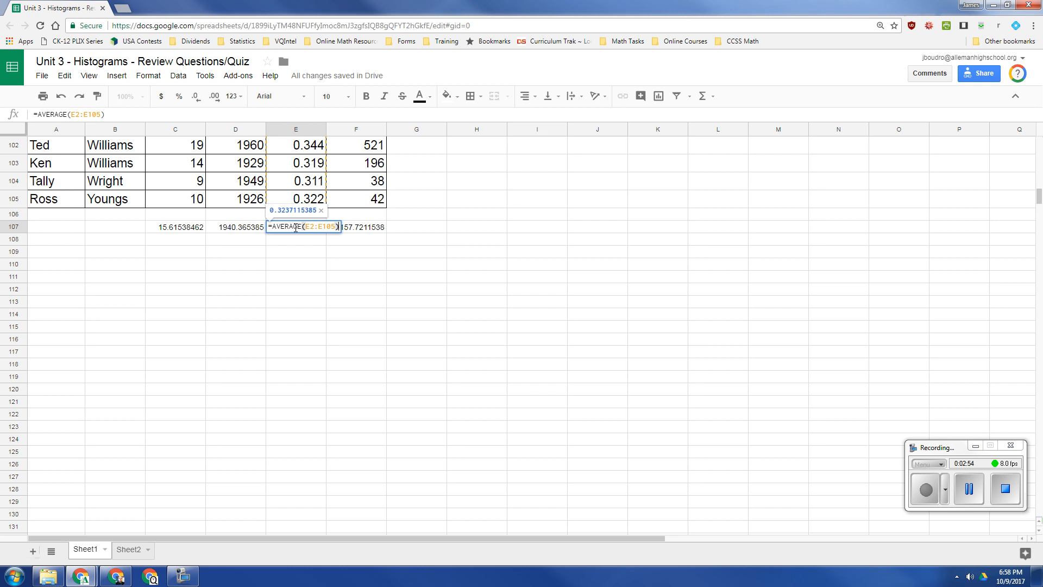
{"action": "key", "text": "Escape"}
{"action": "double_click", "coordinate": [363, 231]}
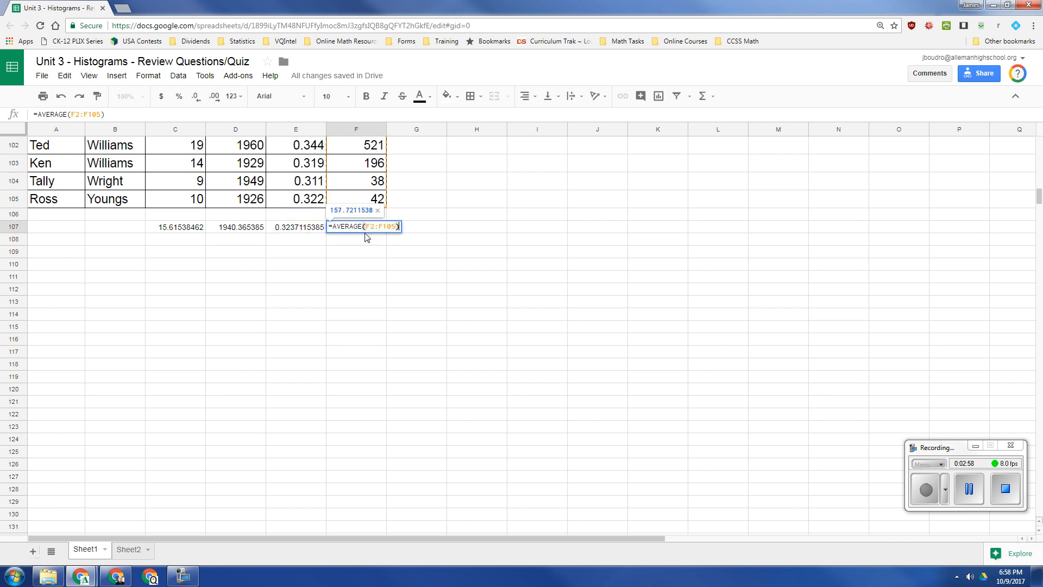
{"action": "key", "text": "Escape"}
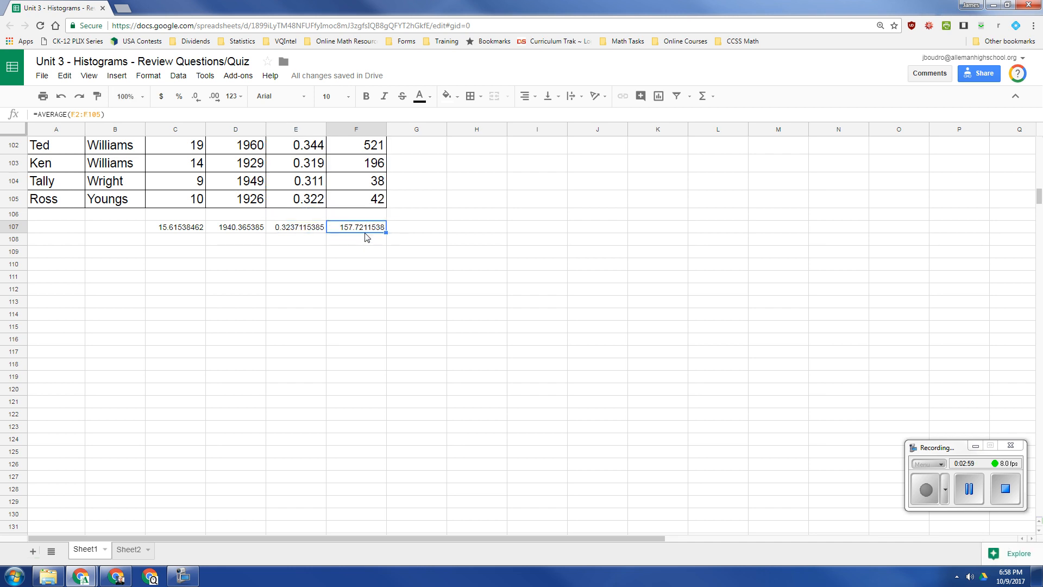
{"action": "left_click", "coordinate": [181, 256]}
{"action": "type", "text": "="}
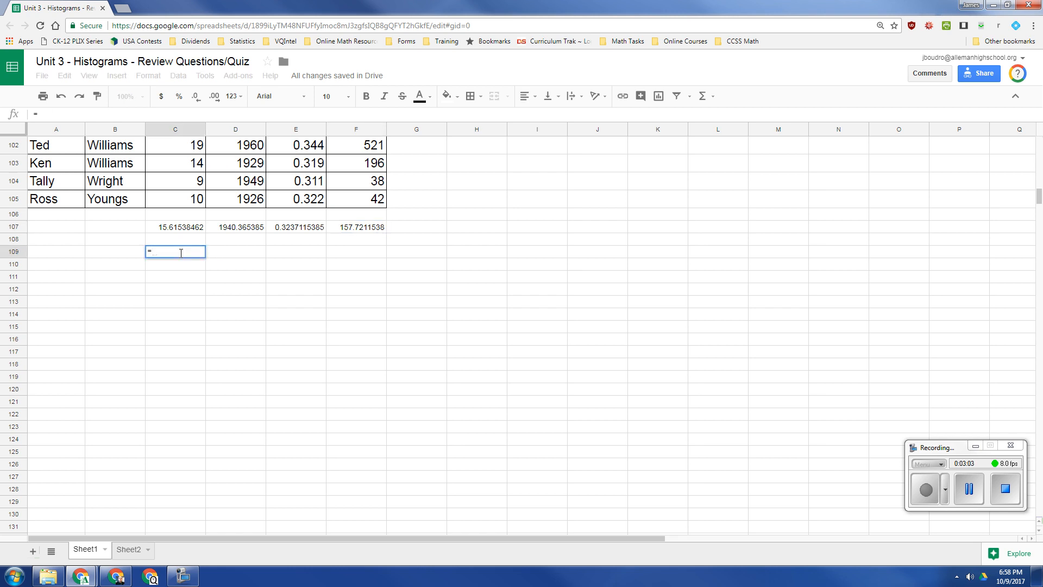
{"action": "type", "text": "median"}
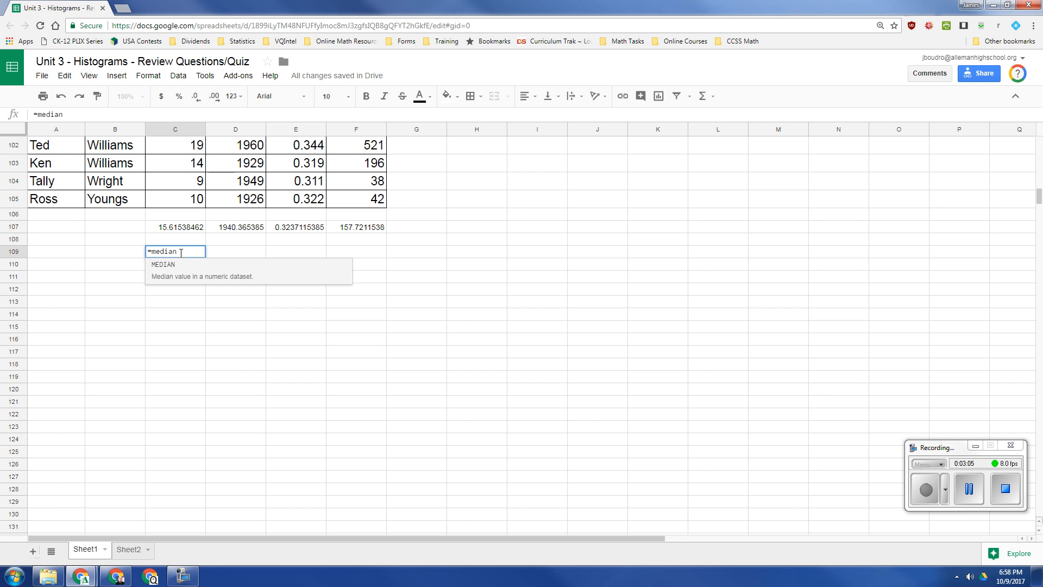
{"action": "type", "text": "("}
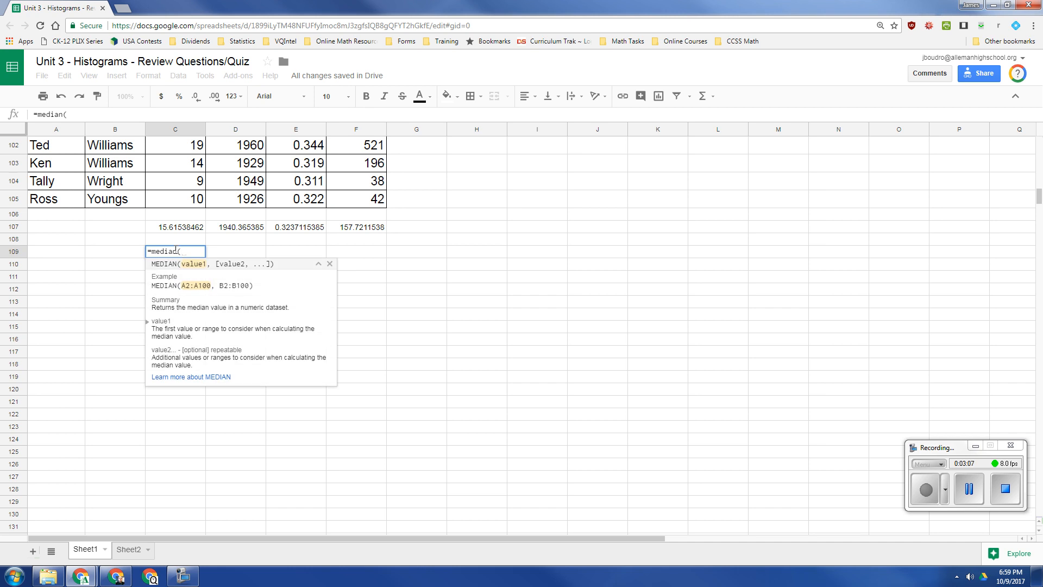
{"action": "type", "text": "C"}
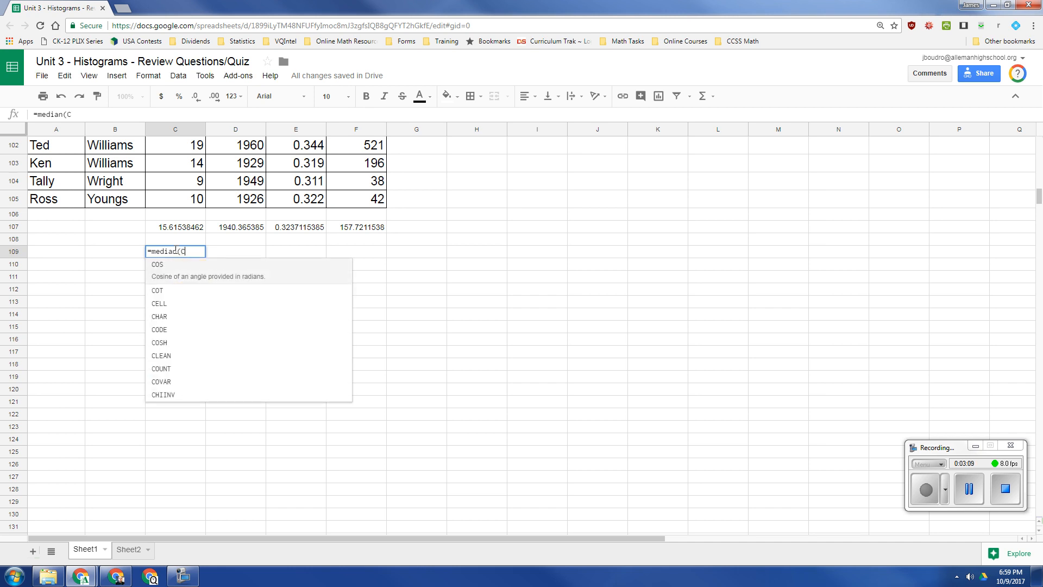
{"action": "type", "text": "2"}
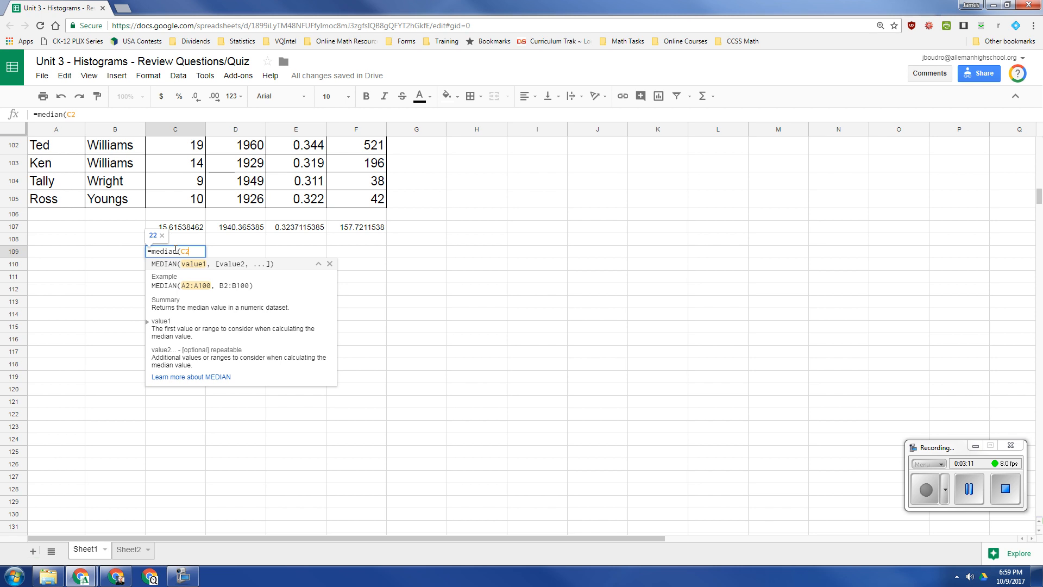
{"action": "type", "text": ":"}
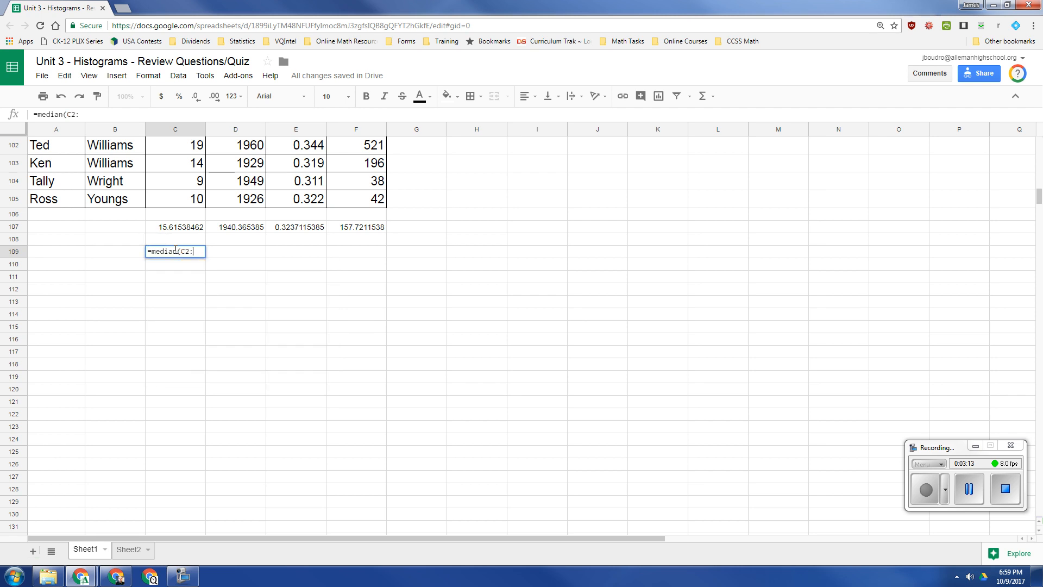
{"action": "key", "text": "Escape"}
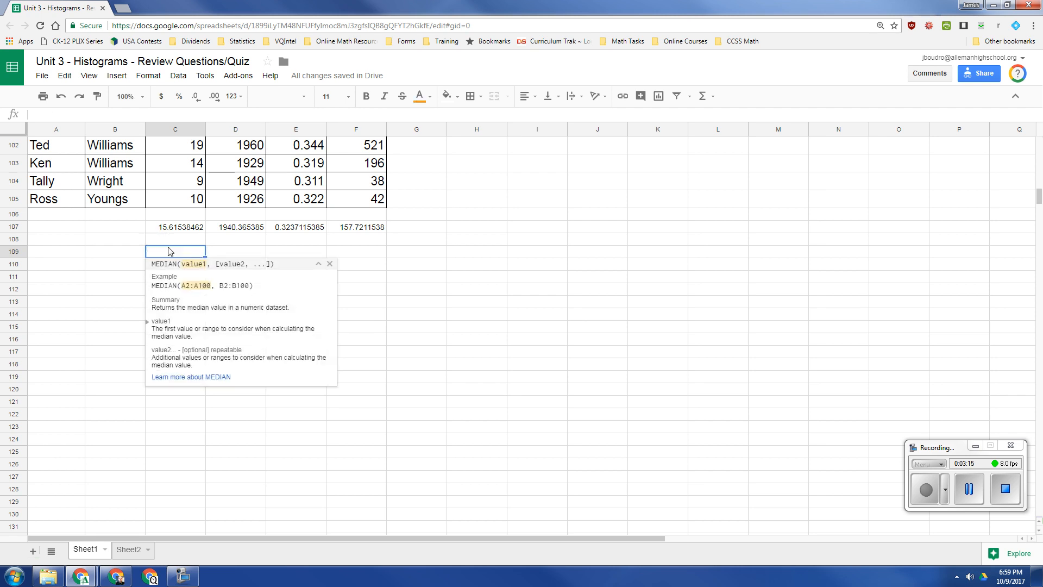
In cell C109, calculate the median of column C with MEDIAN over the range C2:C105.
{"action": "double_click", "coordinate": [184, 229]}
{"action": "key", "text": "Escape"}
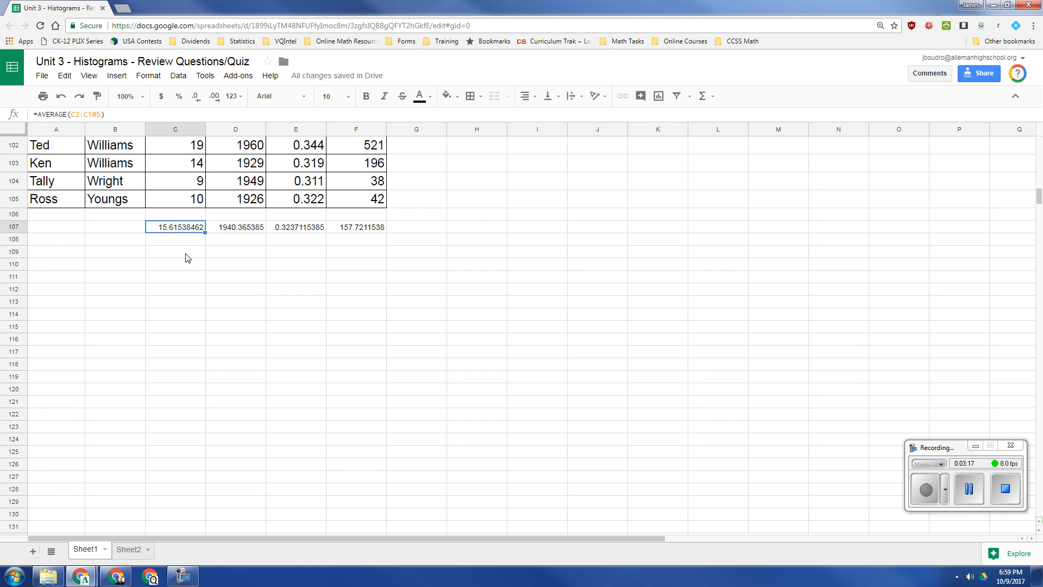
{"action": "left_click", "coordinate": [186, 254]}
{"action": "type", "text": "="}
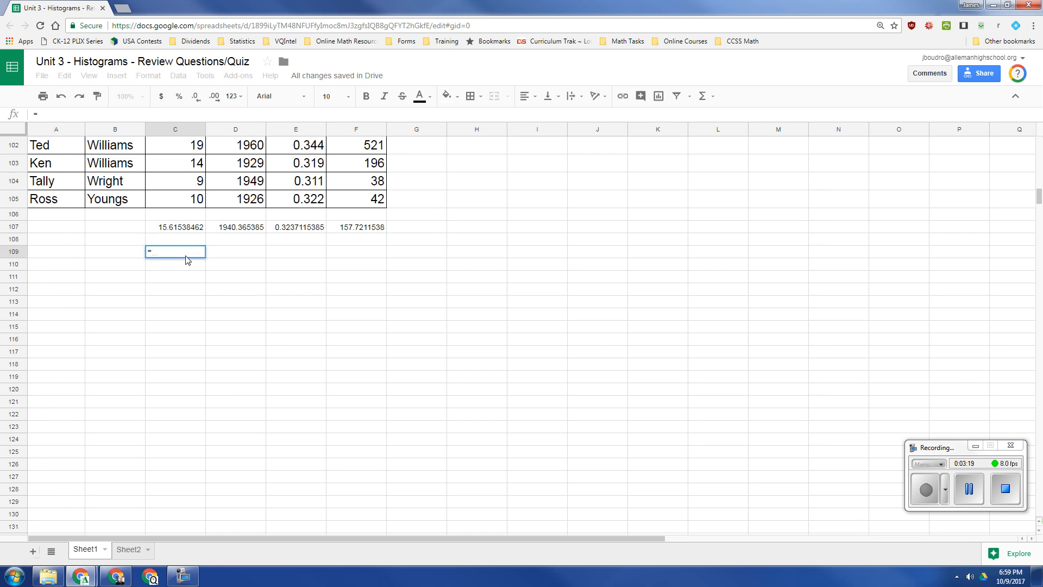
{"action": "type", "text": "median"}
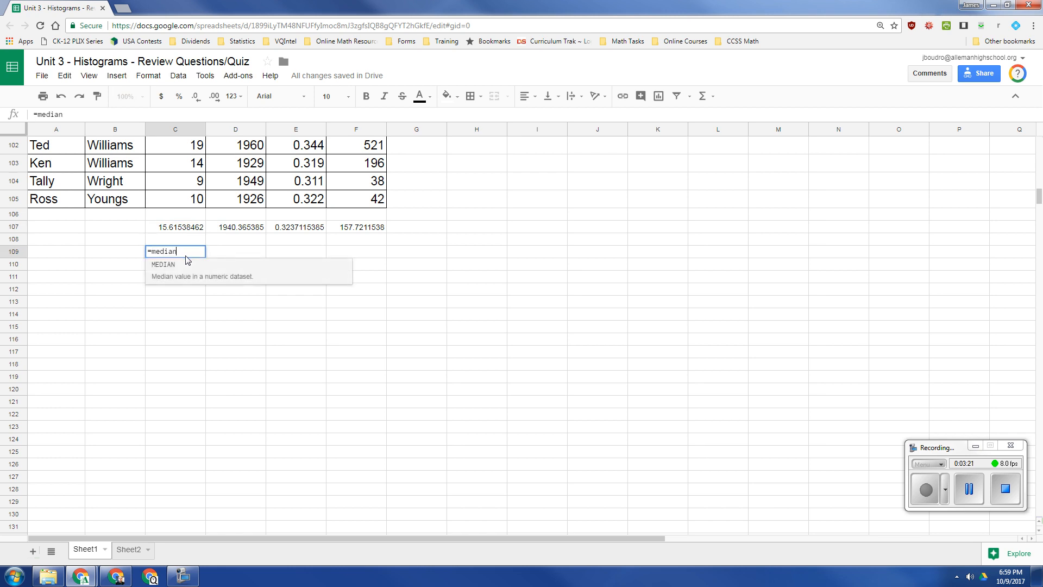
{"action": "type", "text": "(C2"}
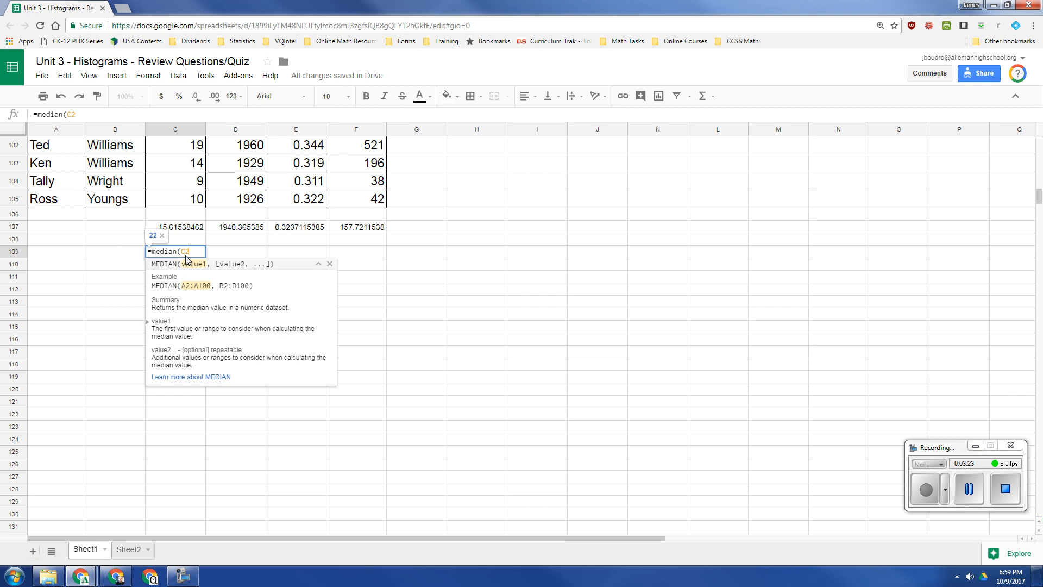
{"action": "type", "text": ":"}
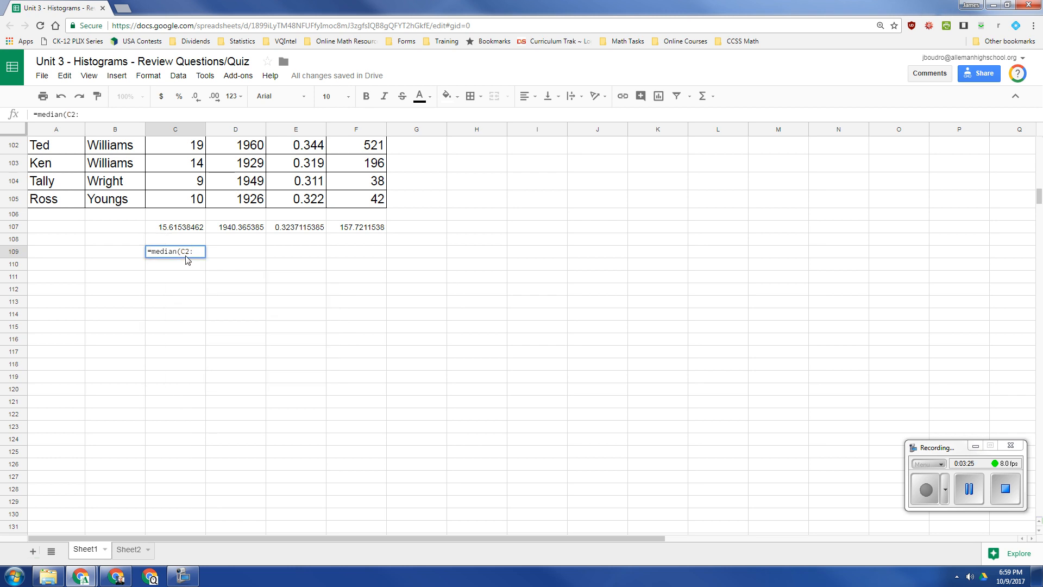
{"action": "type", "text": "C105)"}
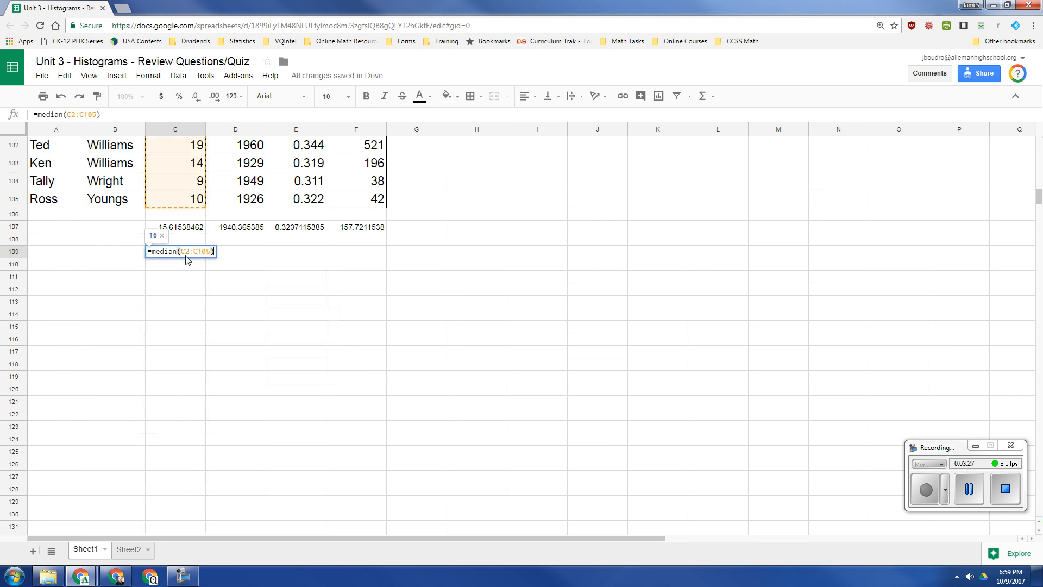
{"action": "key", "text": "Return"}
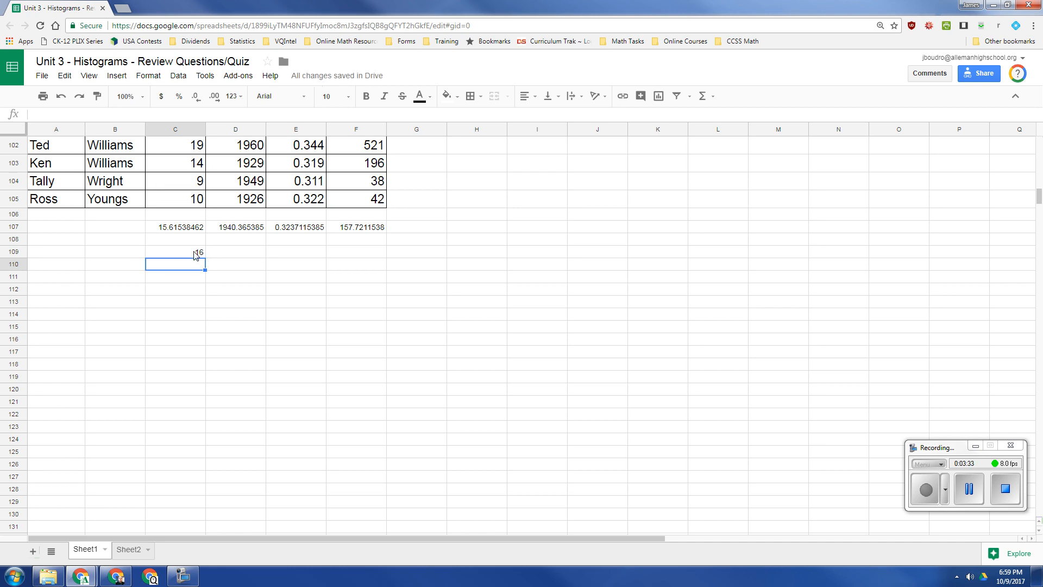
Fill the median formula from C109 across through F109.
{"action": "left_click", "coordinate": [196, 256]}
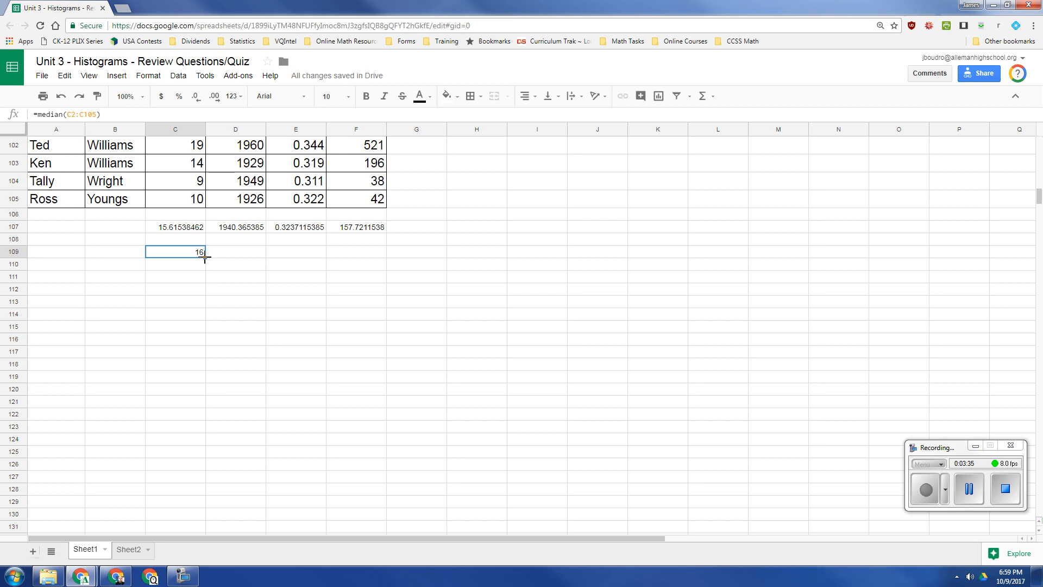
{"action": "left_click_drag", "start_coordinate": [204, 257], "coordinate": [380, 258]}
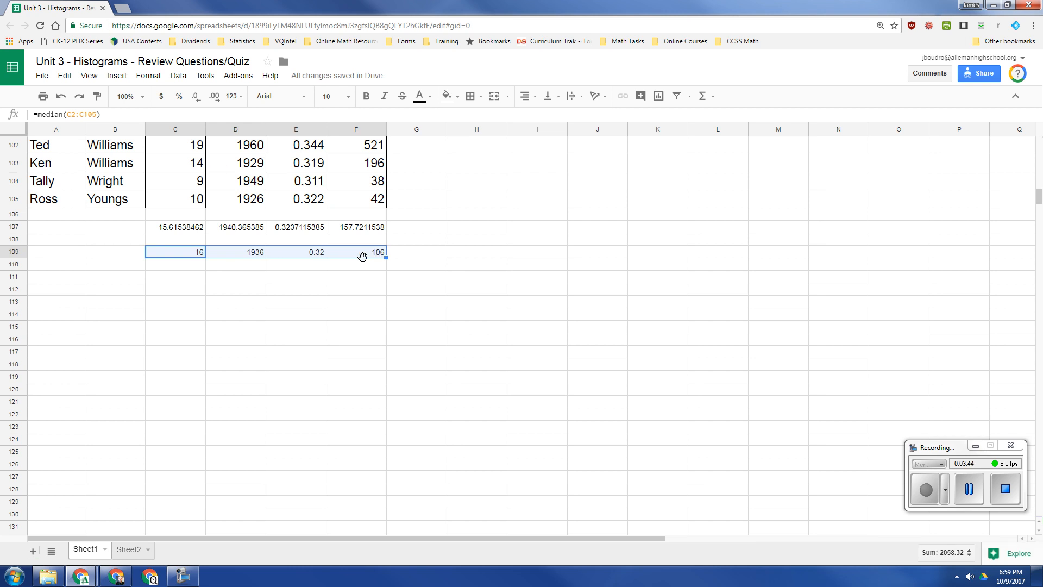
{"action": "left_click", "coordinate": [188, 278]}
Label the two statistics rows by entering MEAN in B107 and MEDIAN in B109.
{"action": "left_click", "coordinate": [113, 227]}
{"action": "type", "text": "M"}
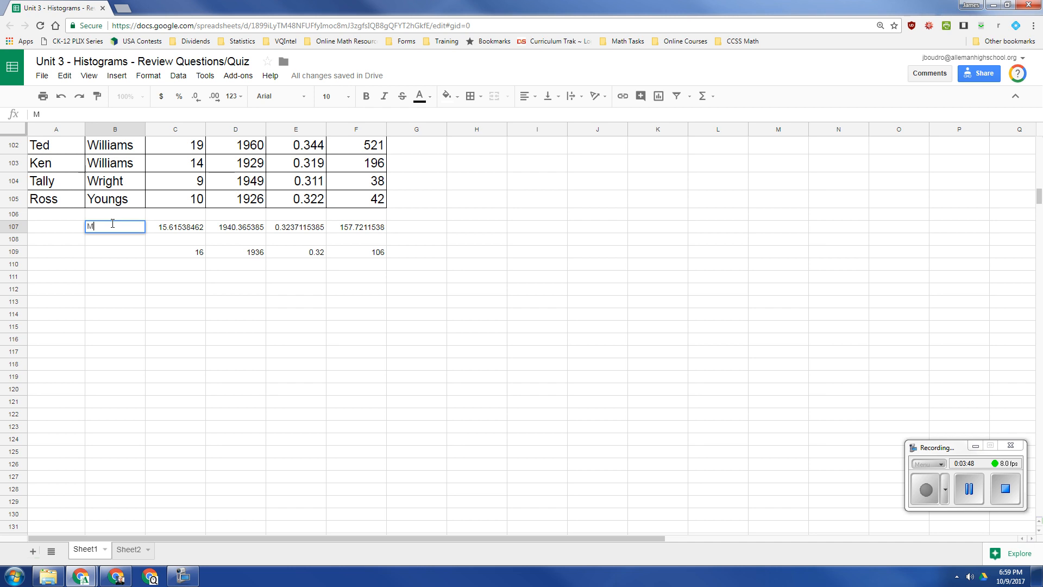
{"action": "type", "text": "EAN"}
{"action": "left_click", "coordinate": [116, 254]}
{"action": "type", "text": "MEDIAN"}
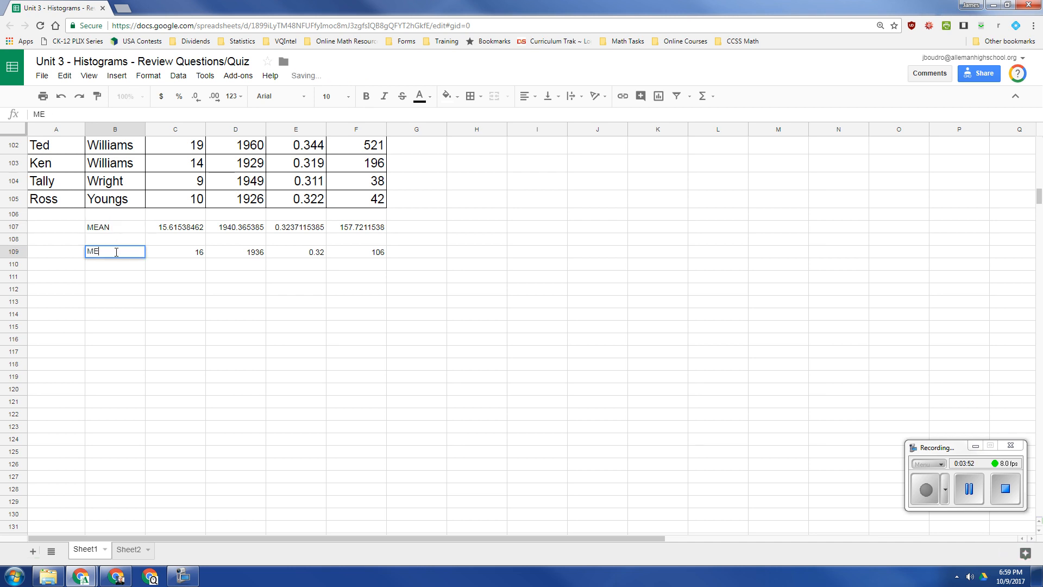
Enter the label STANDARD DEVIATION in cell B111, below the median row.
{"action": "left_click", "coordinate": [122, 276]}
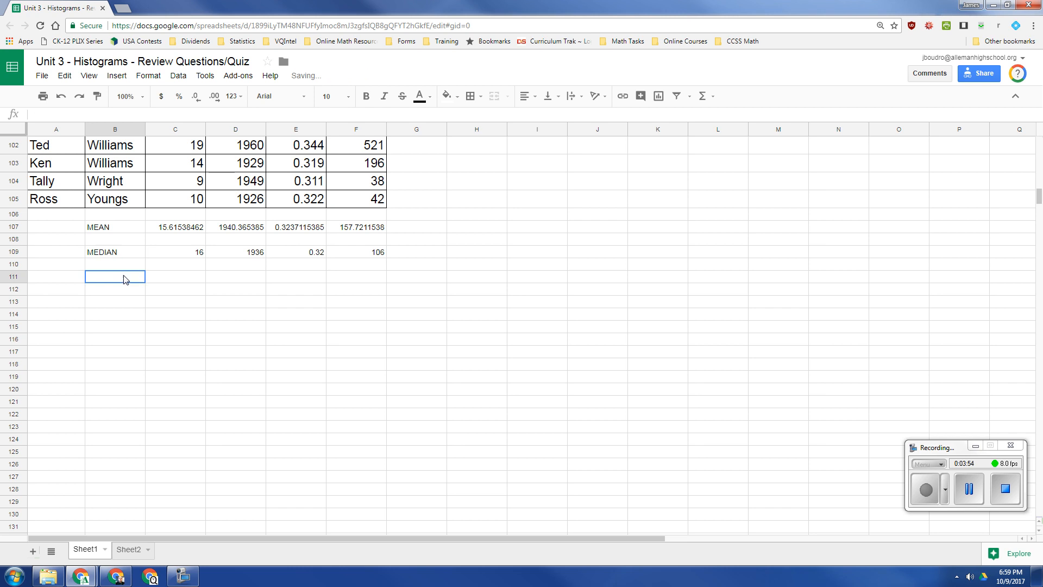
{"action": "type", "text": "STANDARD DE"}
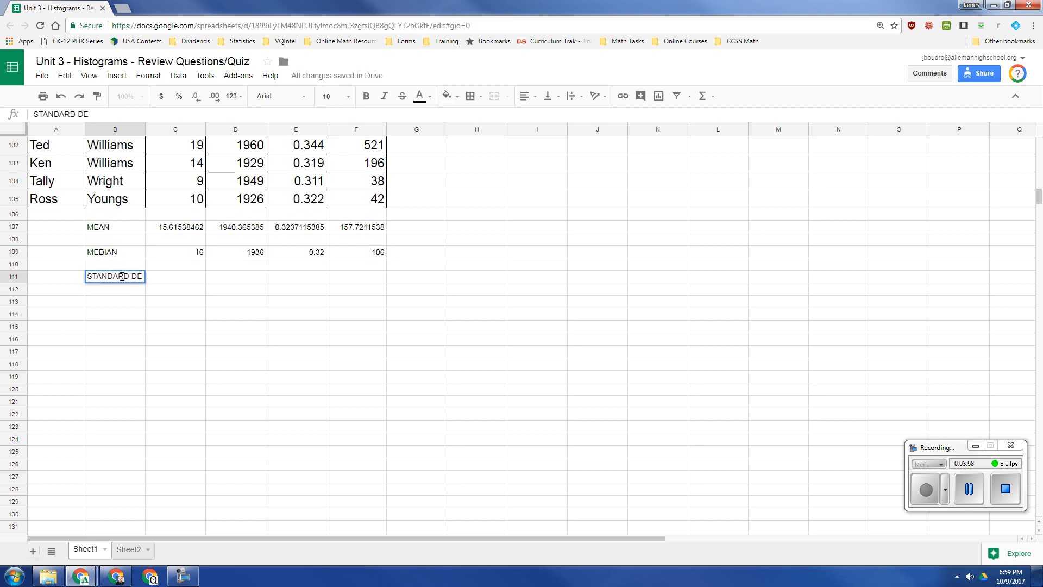
{"action": "type", "text": "VIATION"}
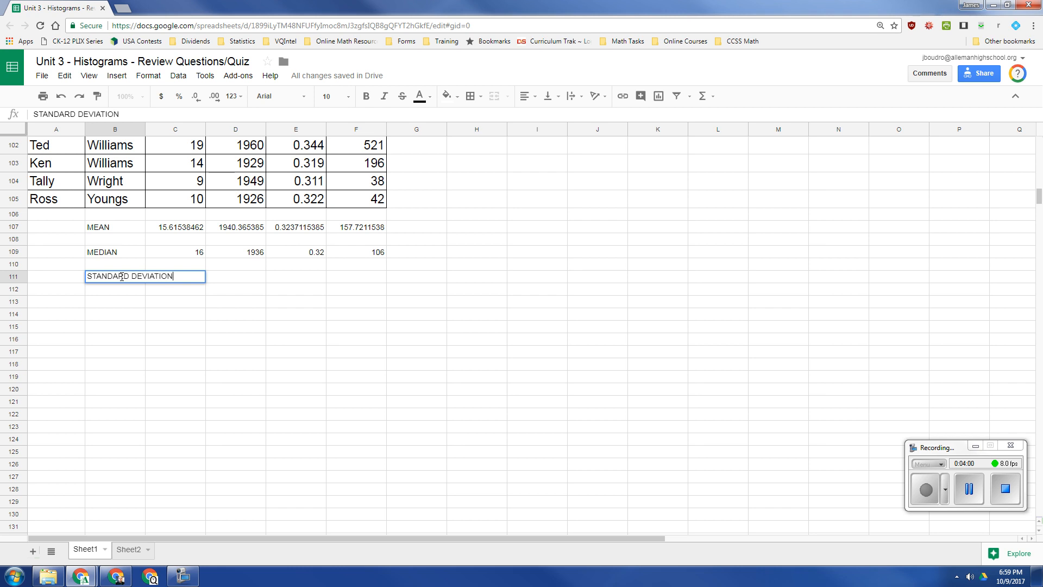
{"action": "left_click", "coordinate": [158, 304]}
In cell C111, calculate the standard deviation of column C with STDEV over the range C2:C105.
{"action": "left_click", "coordinate": [171, 280]}
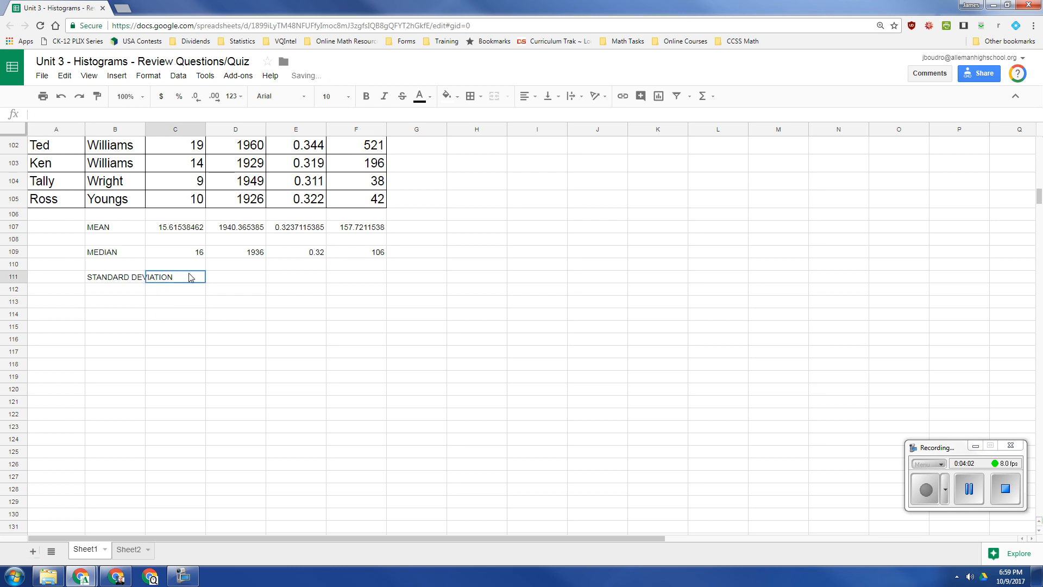
{"action": "type", "text": "="}
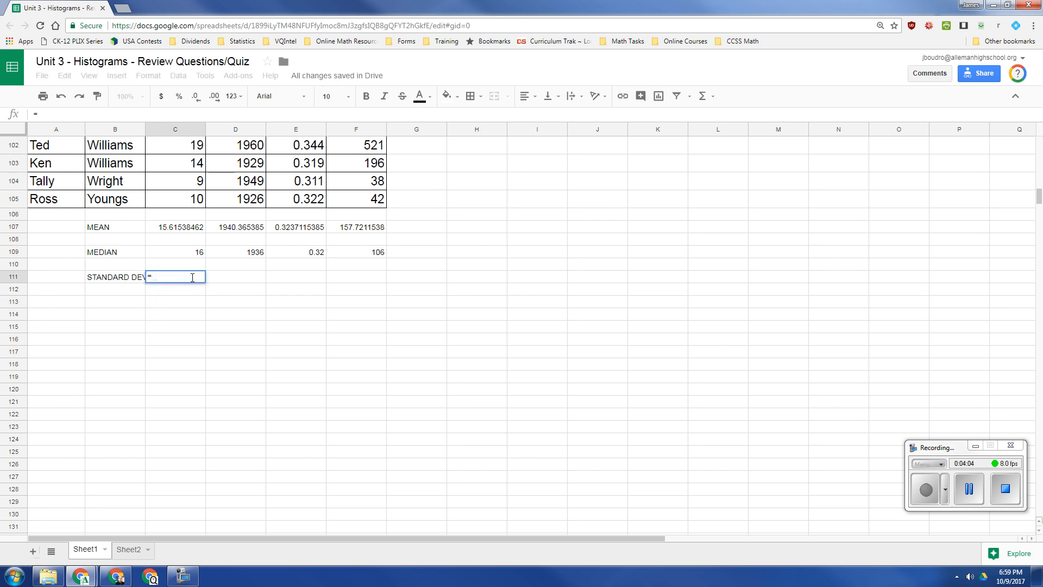
{"action": "type", "text": "ST"}
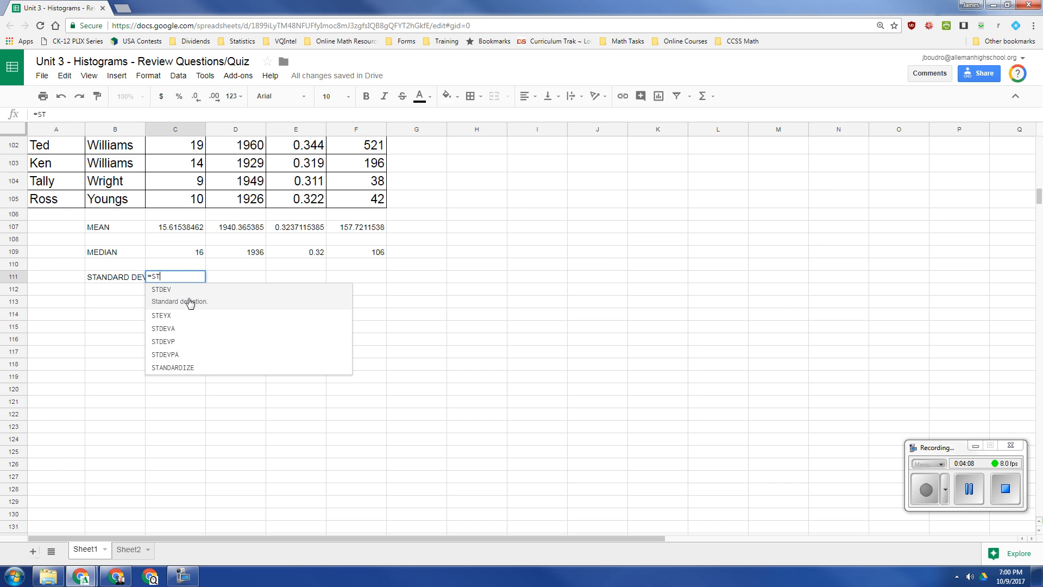
{"action": "left_click", "coordinate": [189, 302]}
{"action": "type", "text": "c2"}
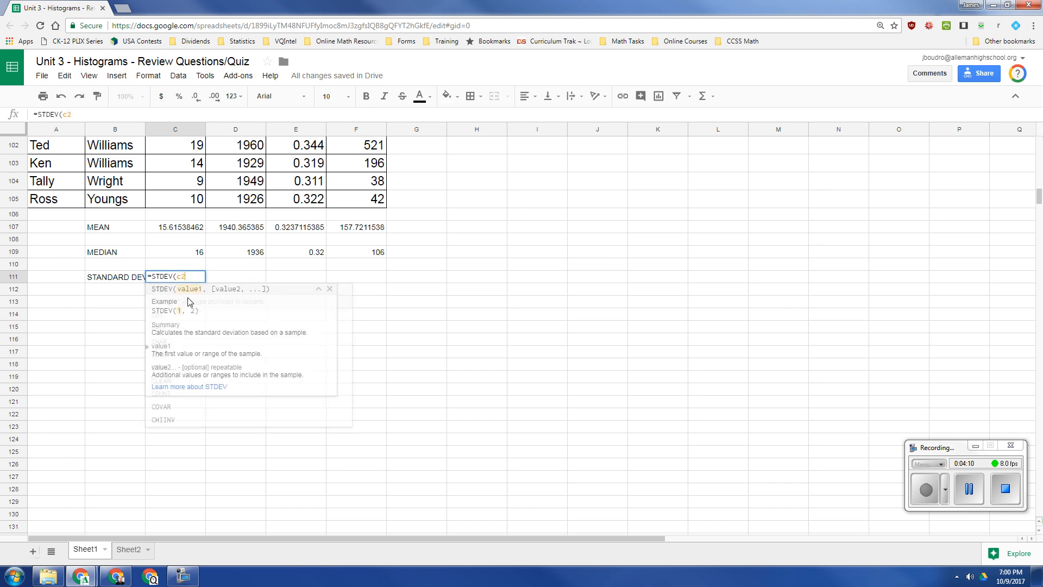
{"action": "type", "text": ":c105"}
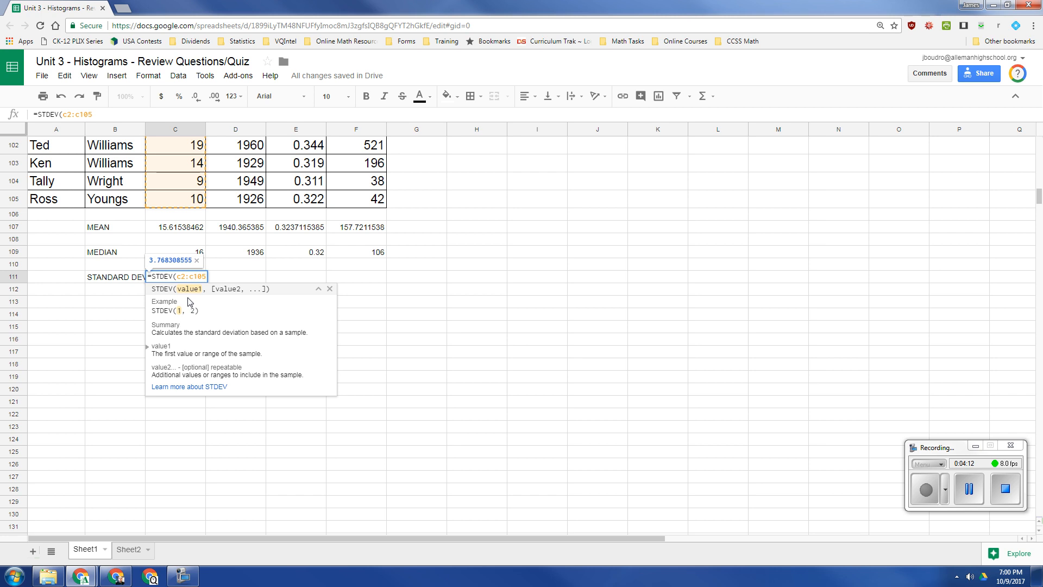
{"action": "type", "text": ")"}
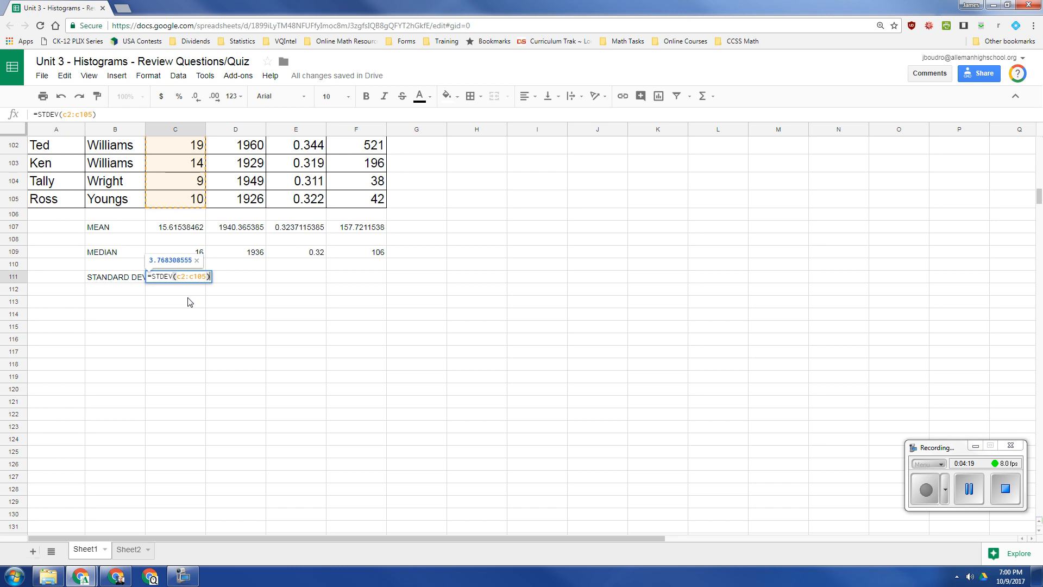
{"action": "key", "text": "Return"}
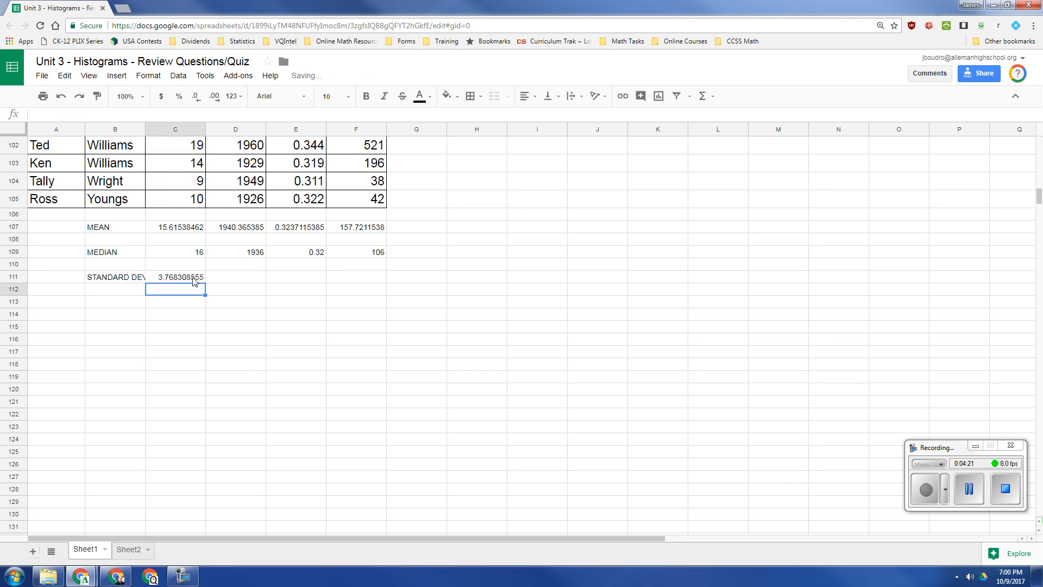
Fill the standard deviation formula from C111 across through F111.
{"action": "left_click", "coordinate": [196, 277]}
{"action": "left_click_drag", "start_coordinate": [205, 283], "coordinate": [368, 286]}
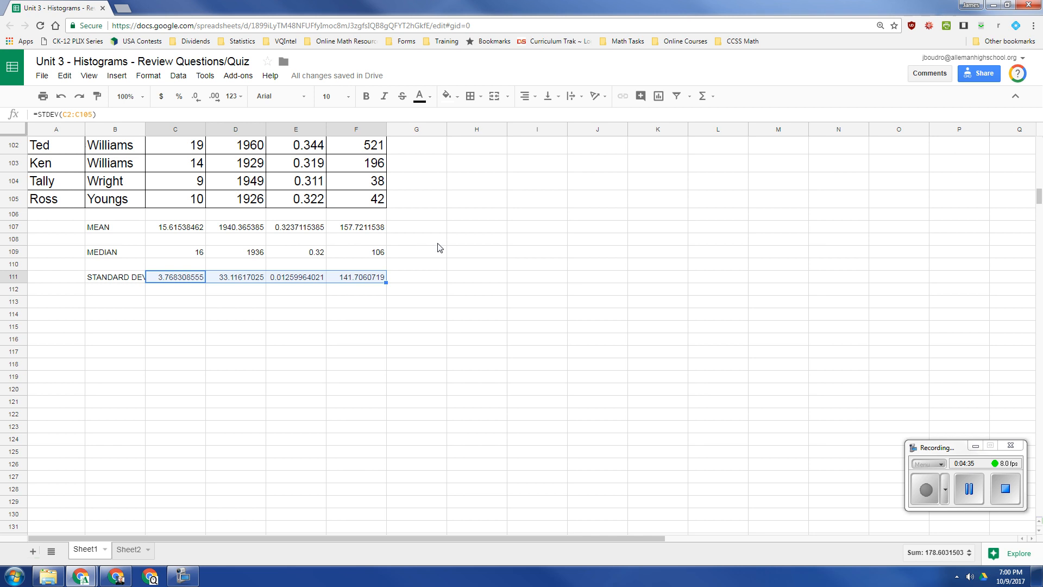
{"action": "left_click", "coordinate": [1007, 478]}
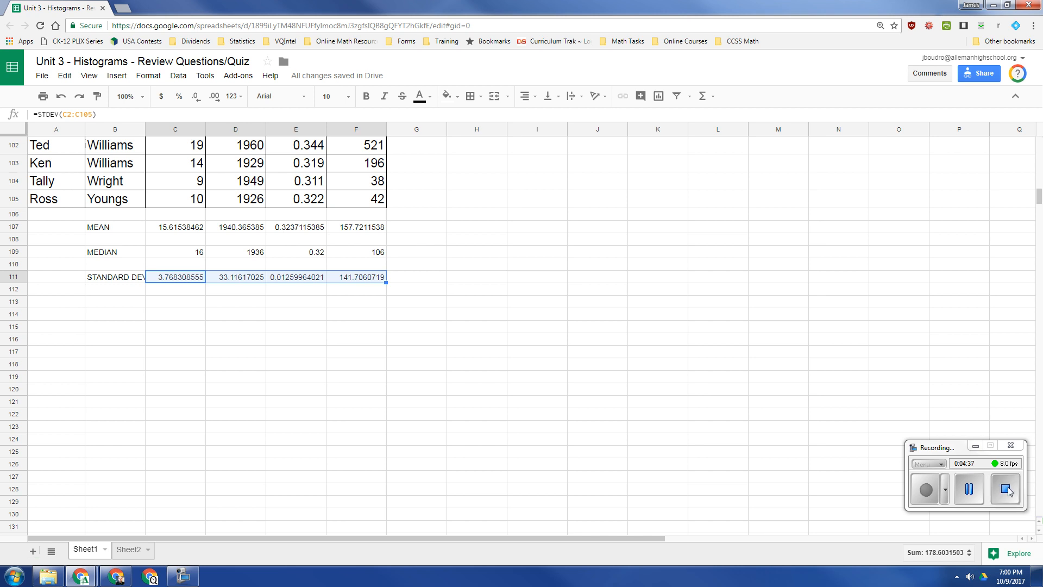